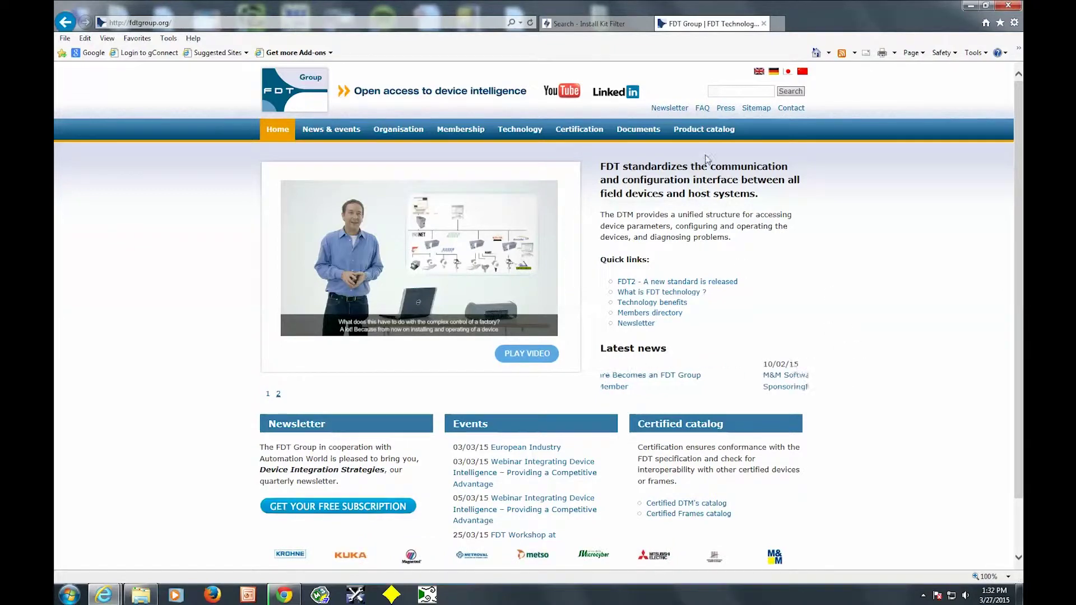
Step: Open the Certified DTM's page from the Product catalog menu
mouse_move(727, 130)
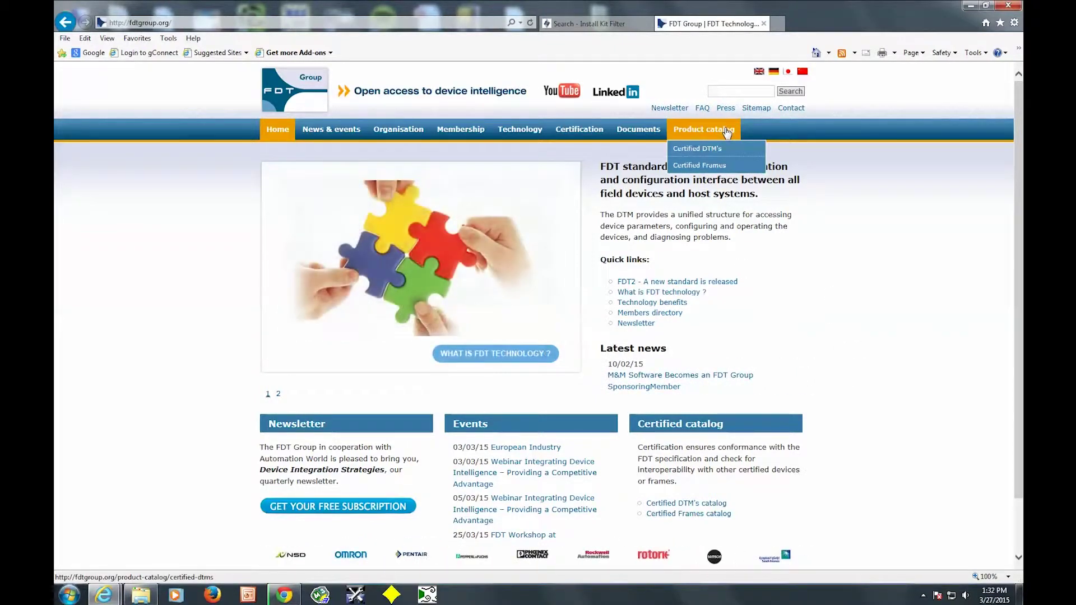
click(709, 152)
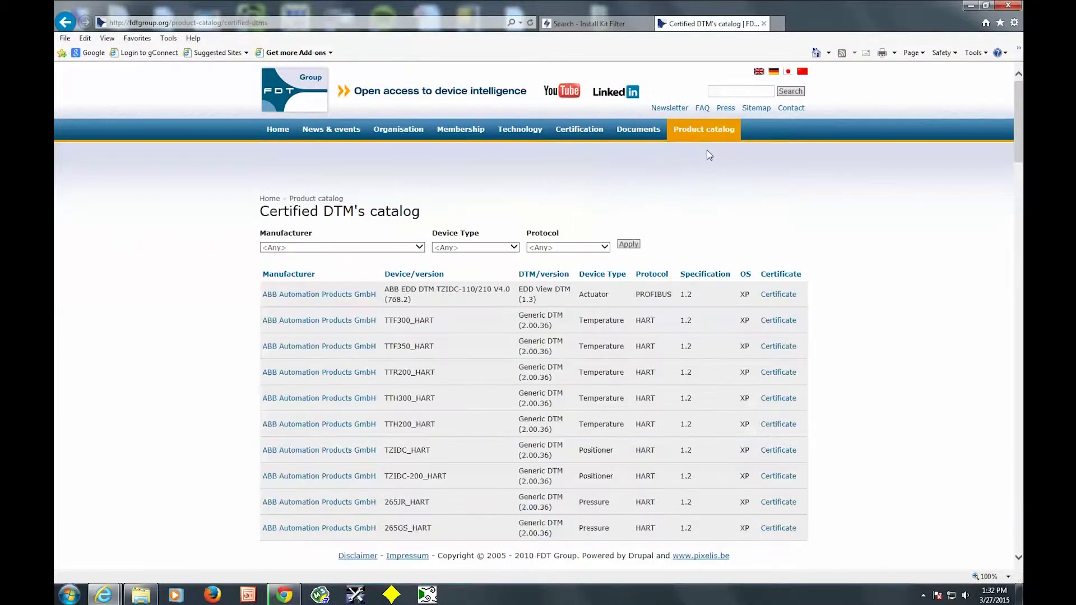
scroll(456, 464, down, 1)
scroll(315, 378, up, 1)
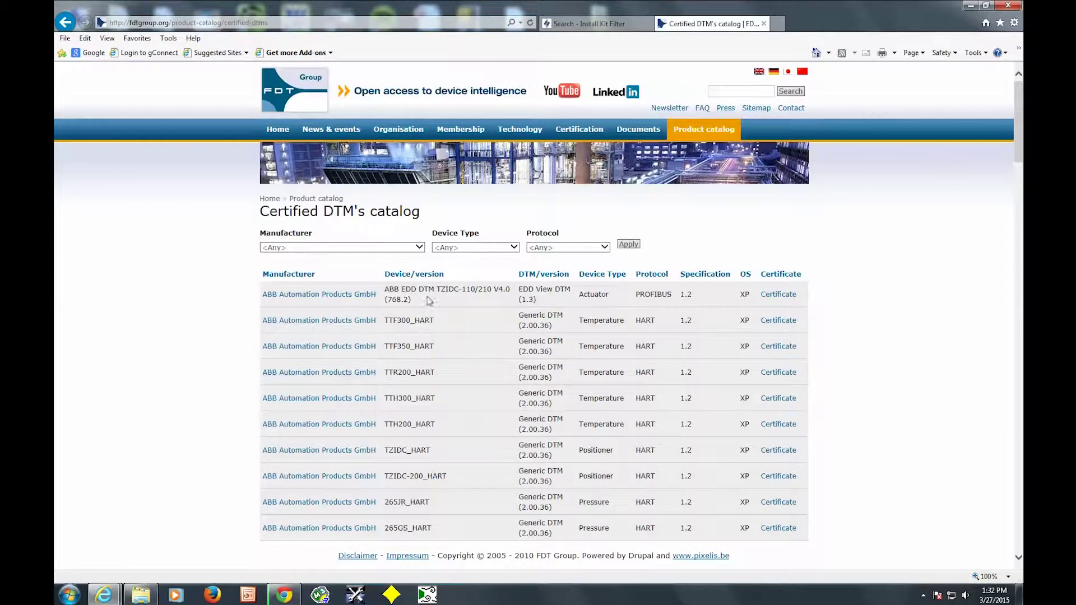
Step: Review the Manufacturer, Device Type and Protocol filter lists, then return to the Emerson install-kit results
click(342, 247)
scroll(361, 385, down, 5)
scroll(364, 380, down, 4)
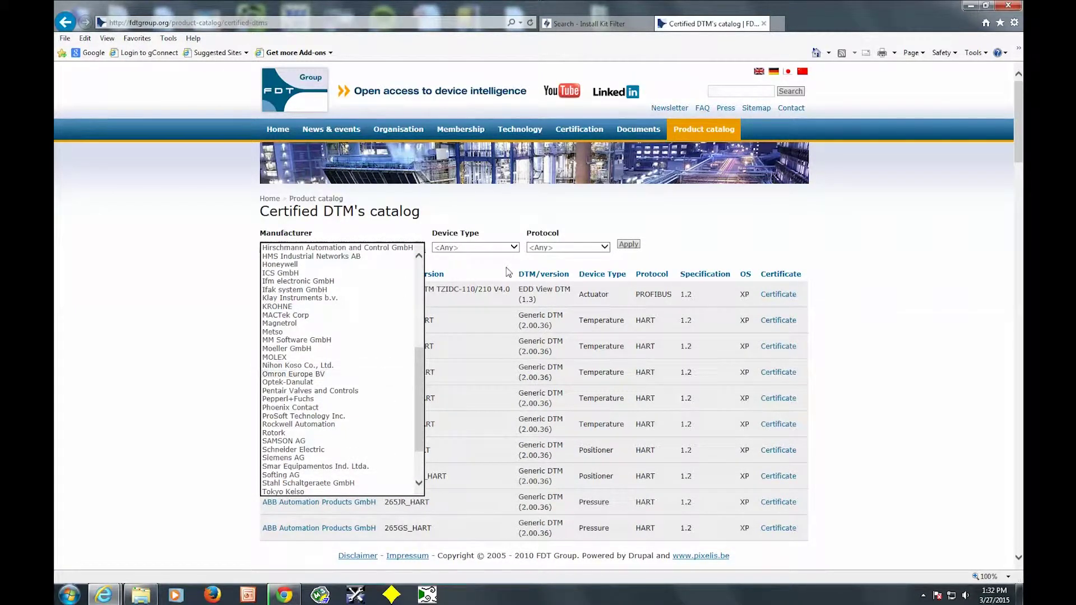
click(506, 247)
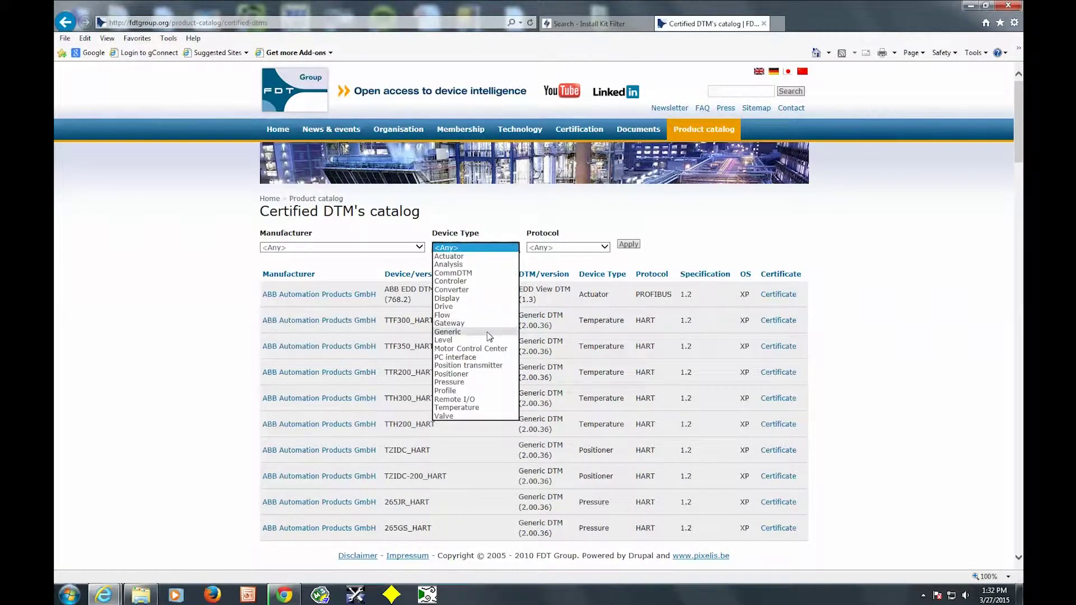
click(578, 247)
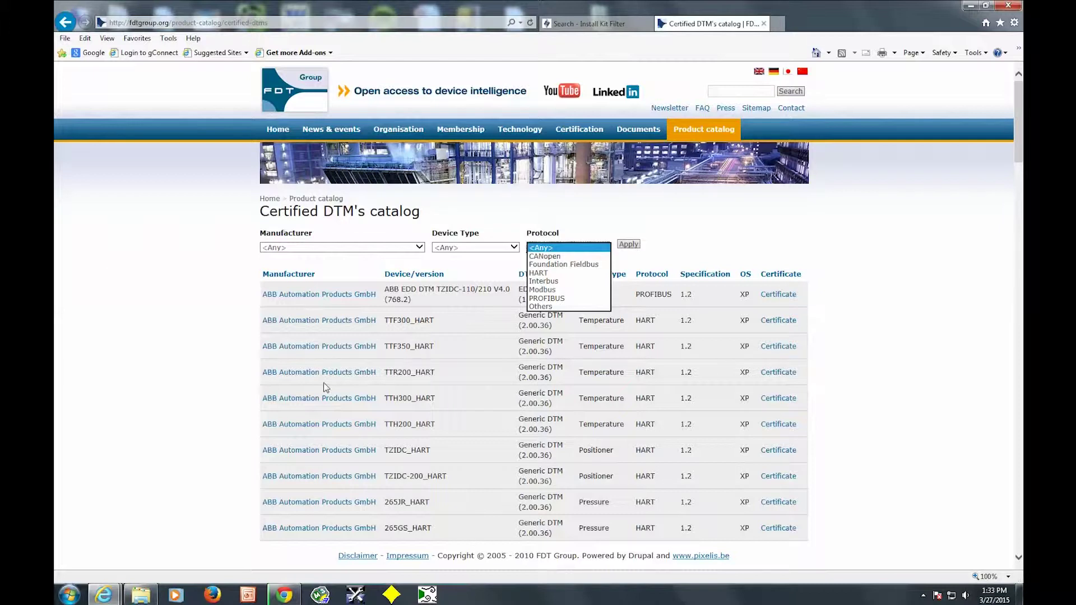
click(884, 313)
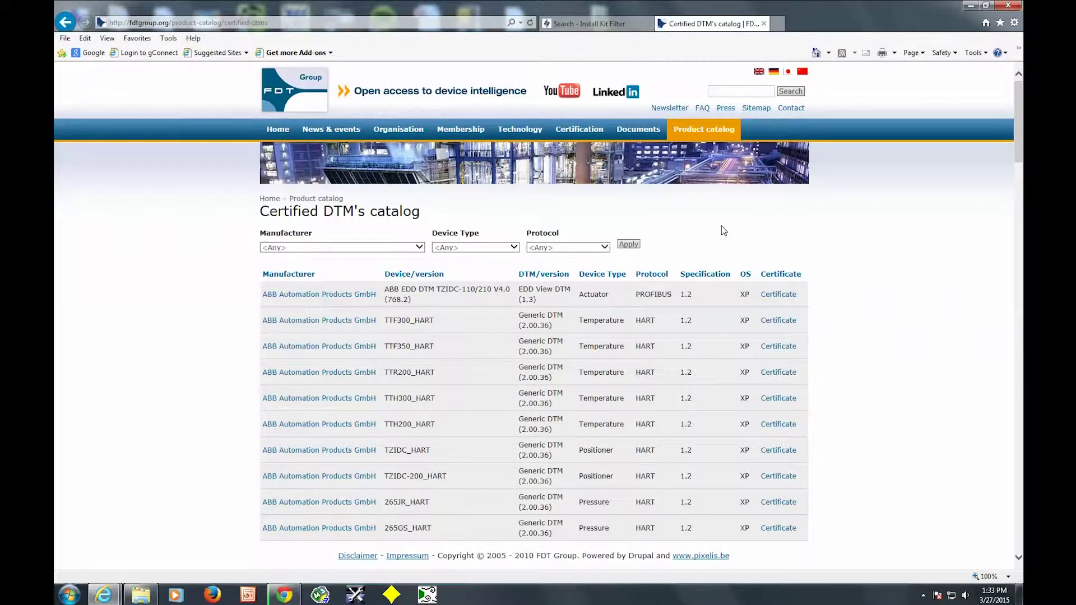
click(588, 23)
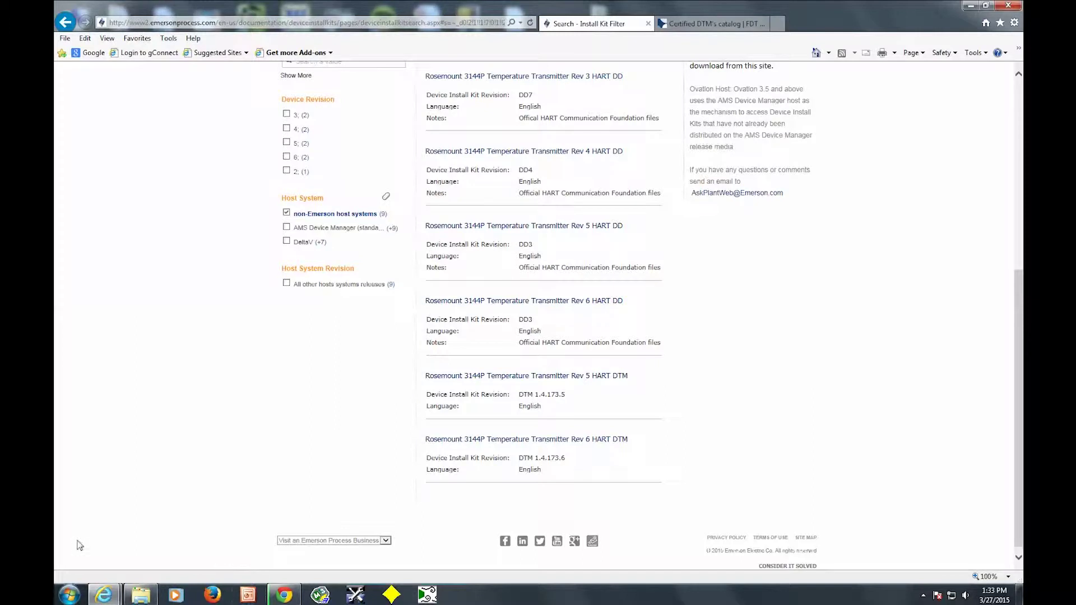
Step: Run Setup.exe from the downloaded Rosemount 3144P DTM package, allowing the unverified installer to run
click(141, 595)
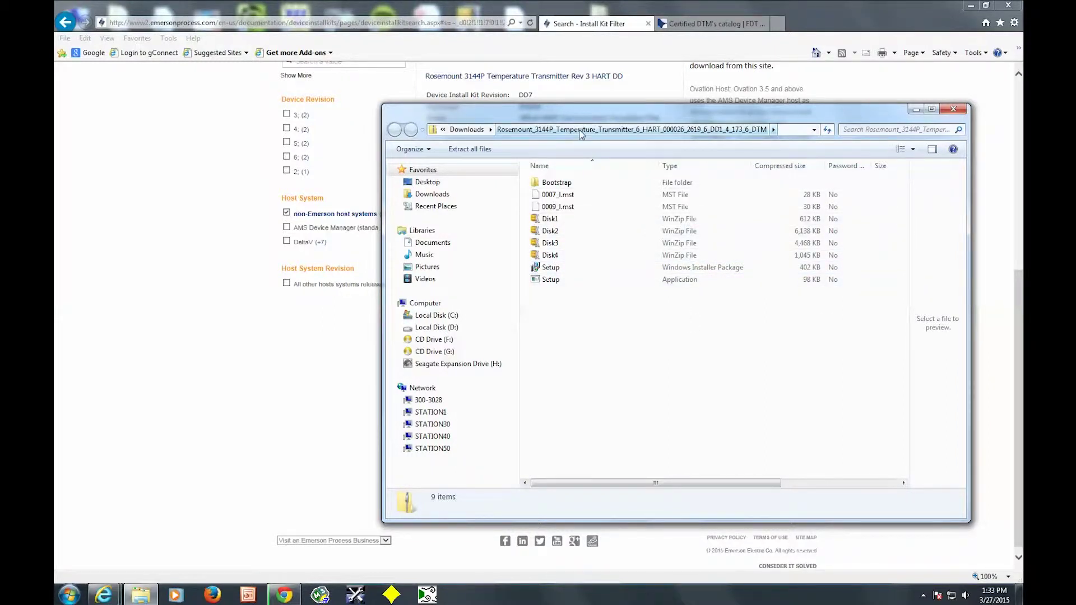
double_click(596, 270)
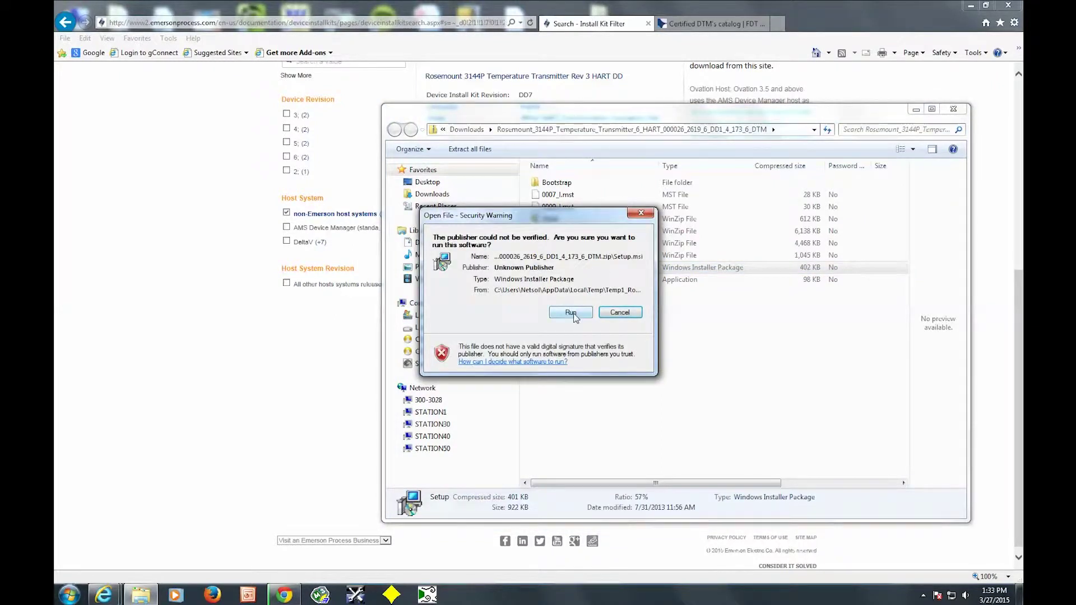
click(572, 313)
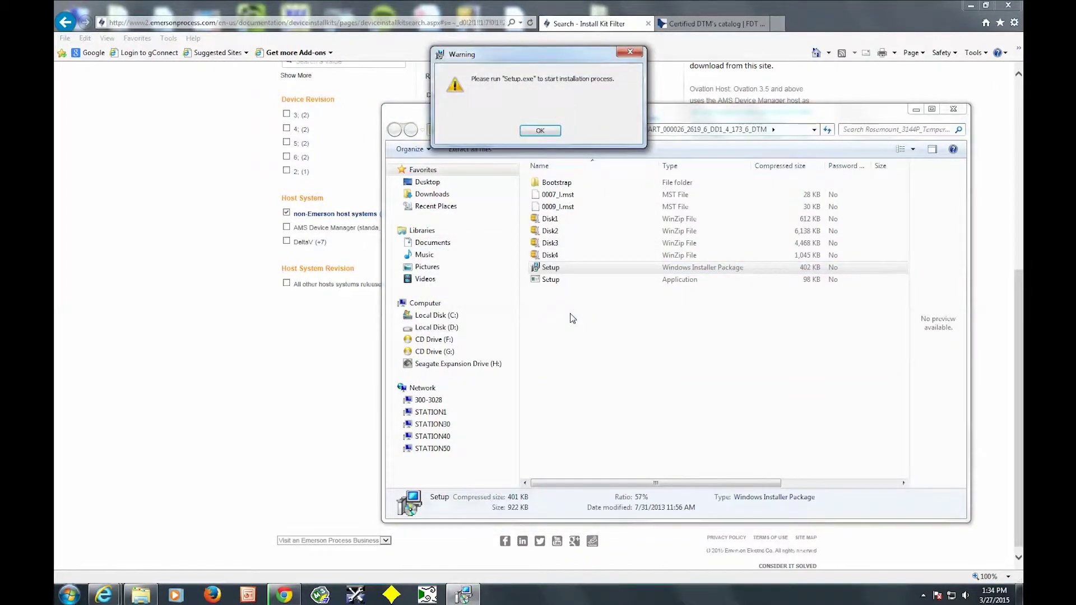
key(Return)
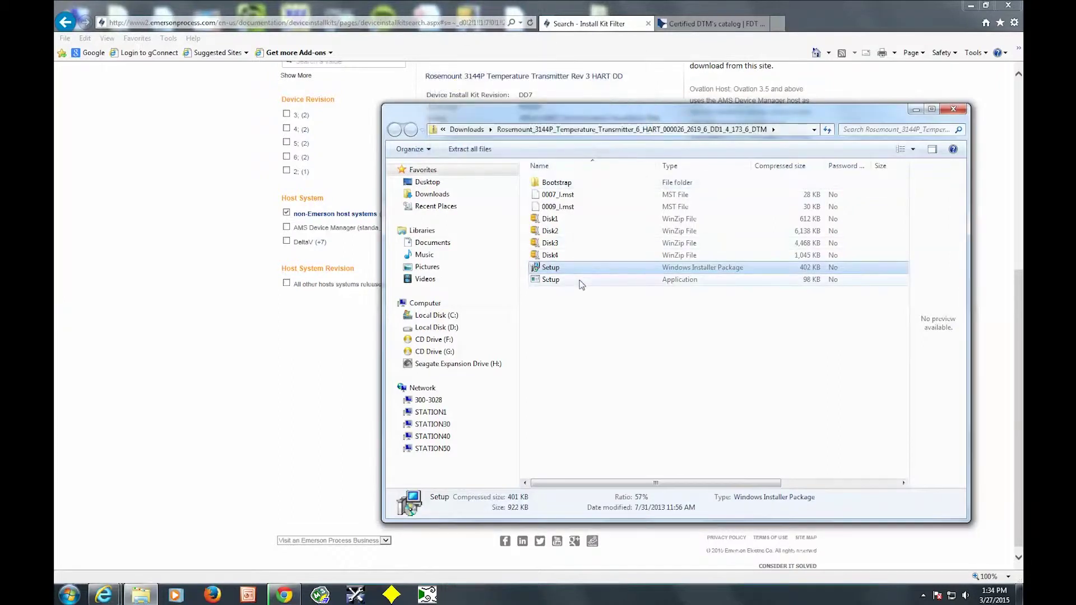
click(581, 280)
double_click(582, 284)
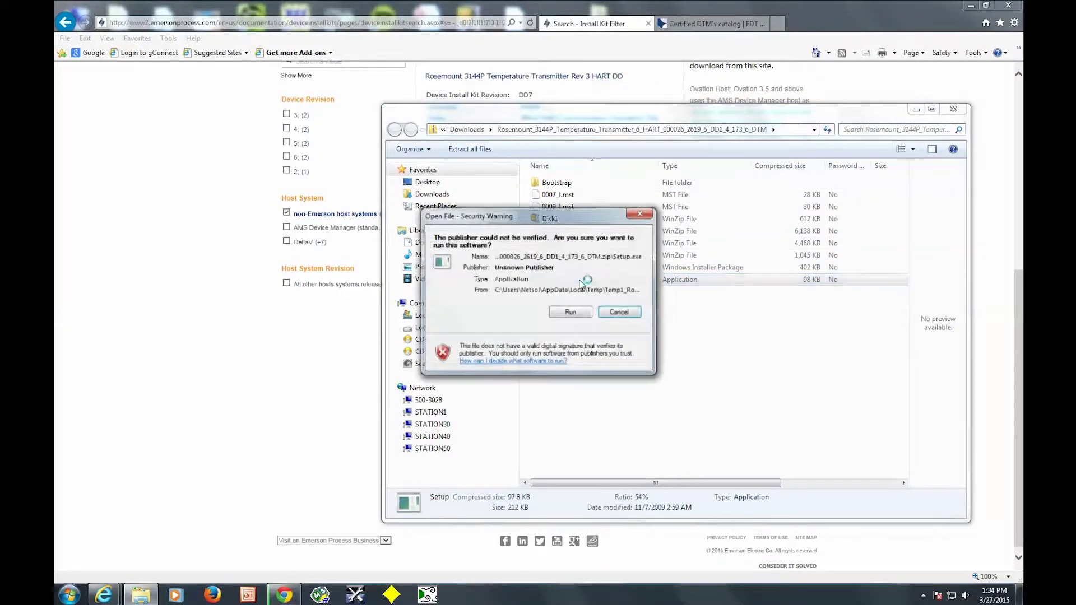
click(572, 313)
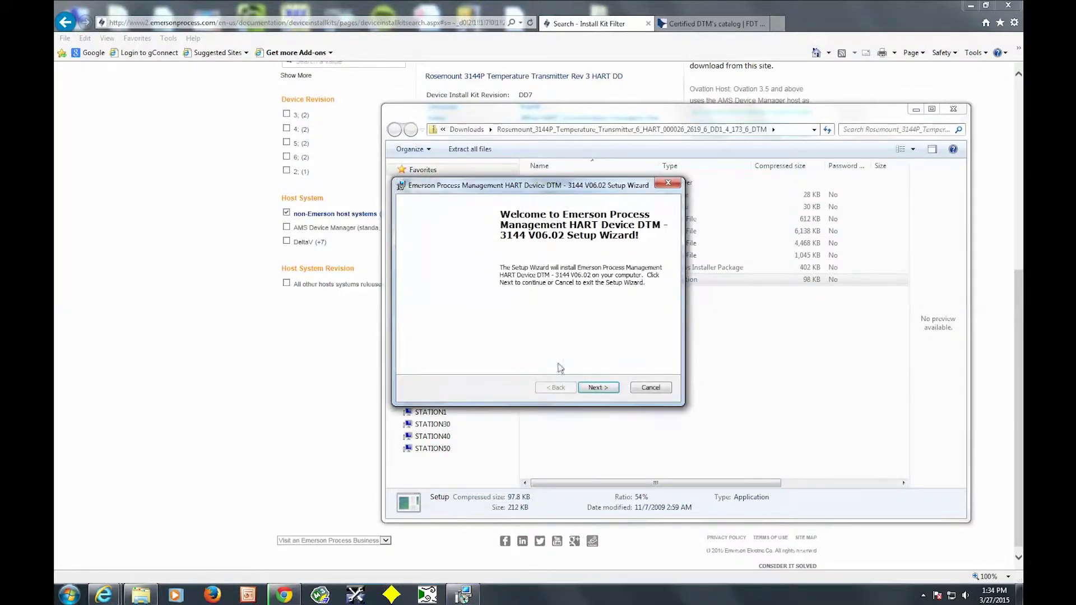
Step: Install HART Device DTM 3144 V06.02 as a Complete setup after accepting the licence, then finish
click(610, 391)
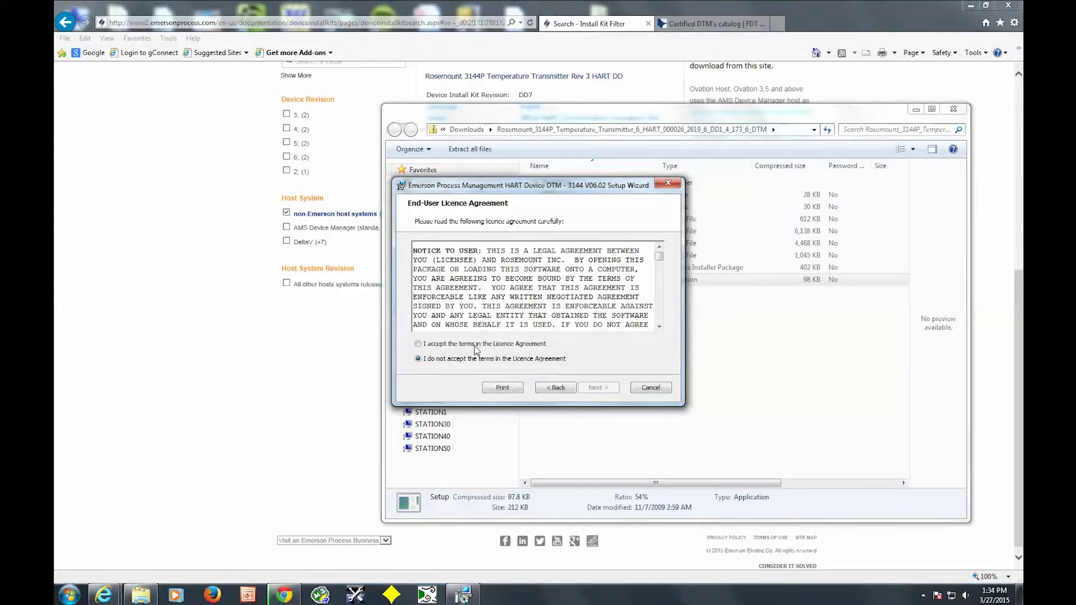
click(476, 346)
click(595, 388)
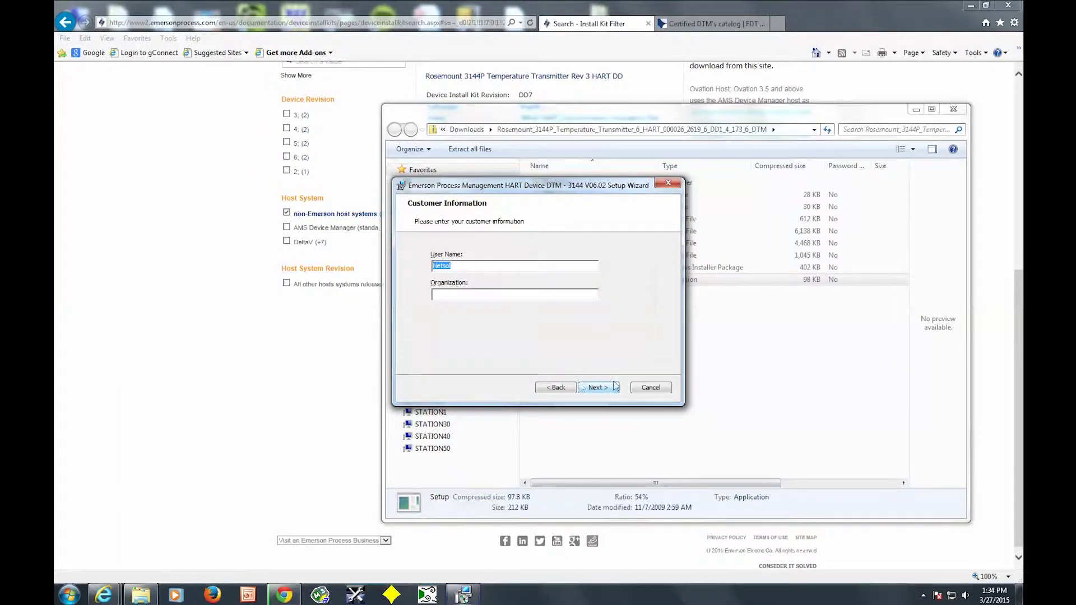
click(603, 388)
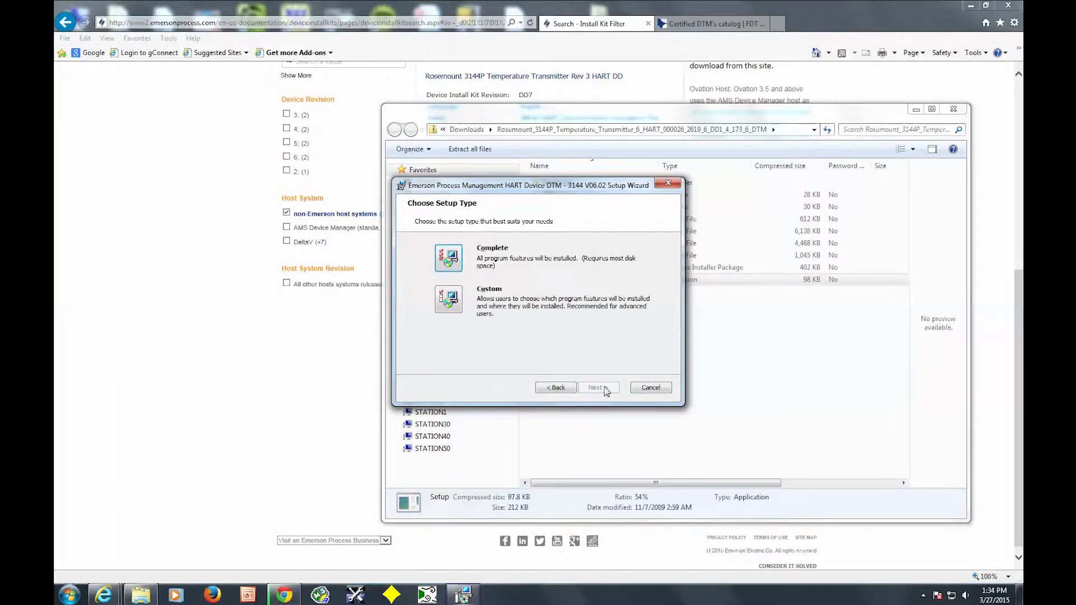
click(455, 256)
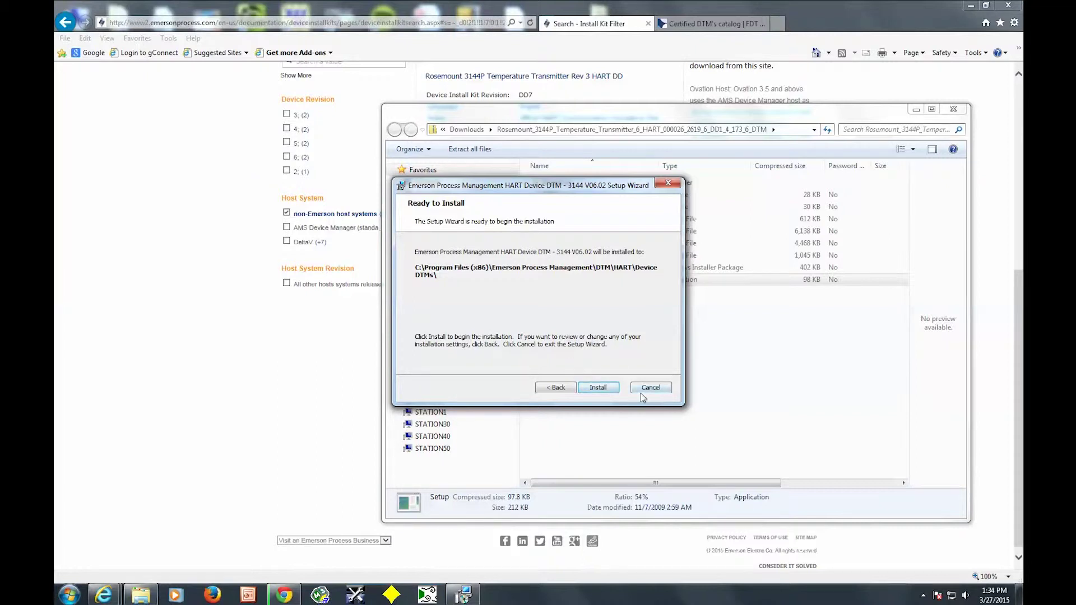
click(606, 392)
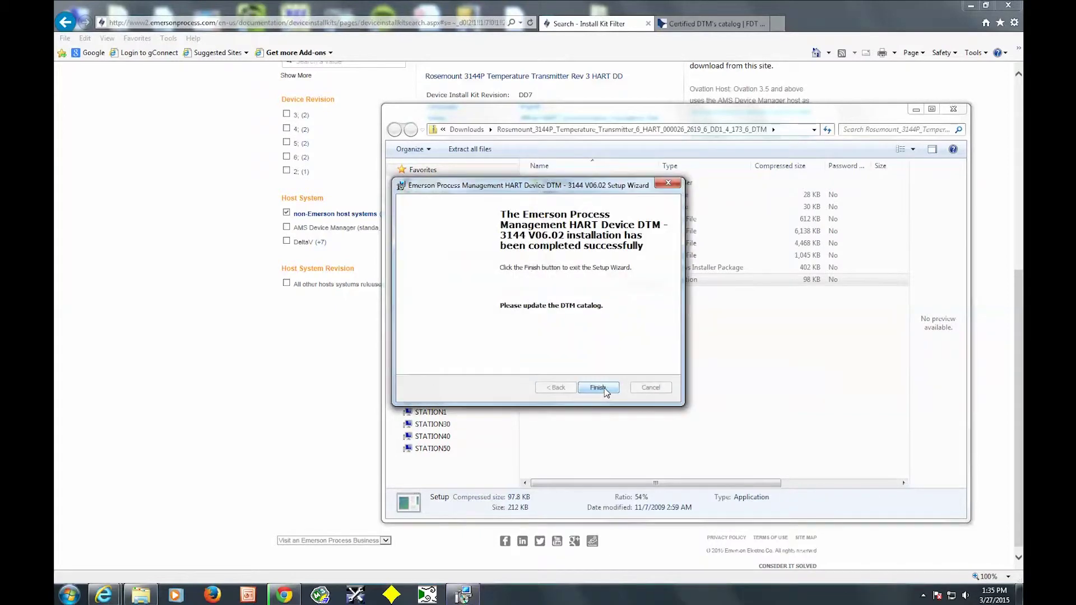
click(598, 387)
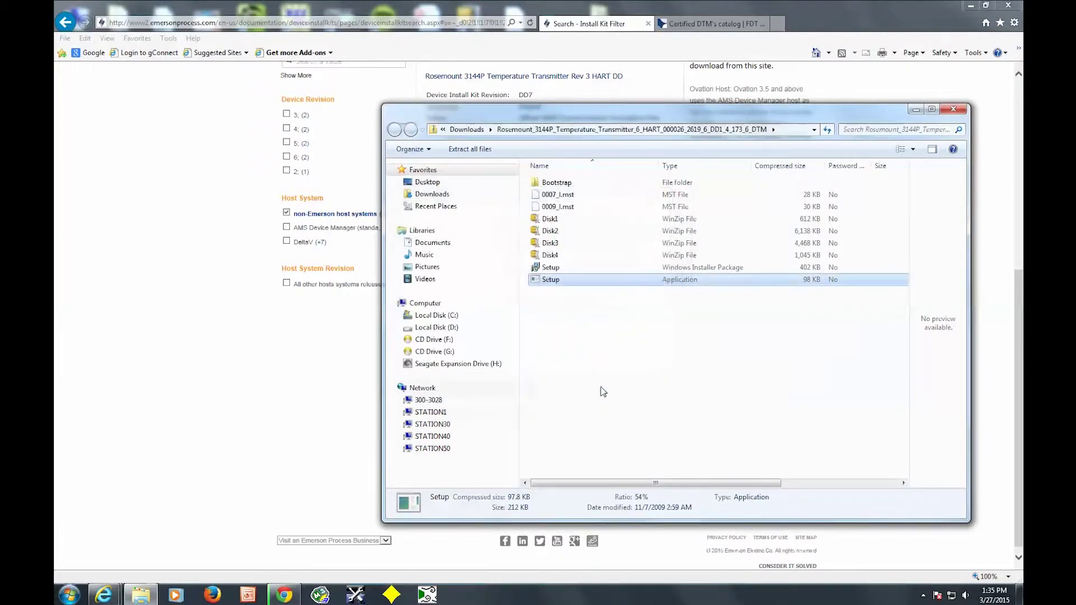
Step: Close the package folder, minimise the browser, and launch DTM Setup from YOKOGAWA FieldMate > Tools
click(953, 109)
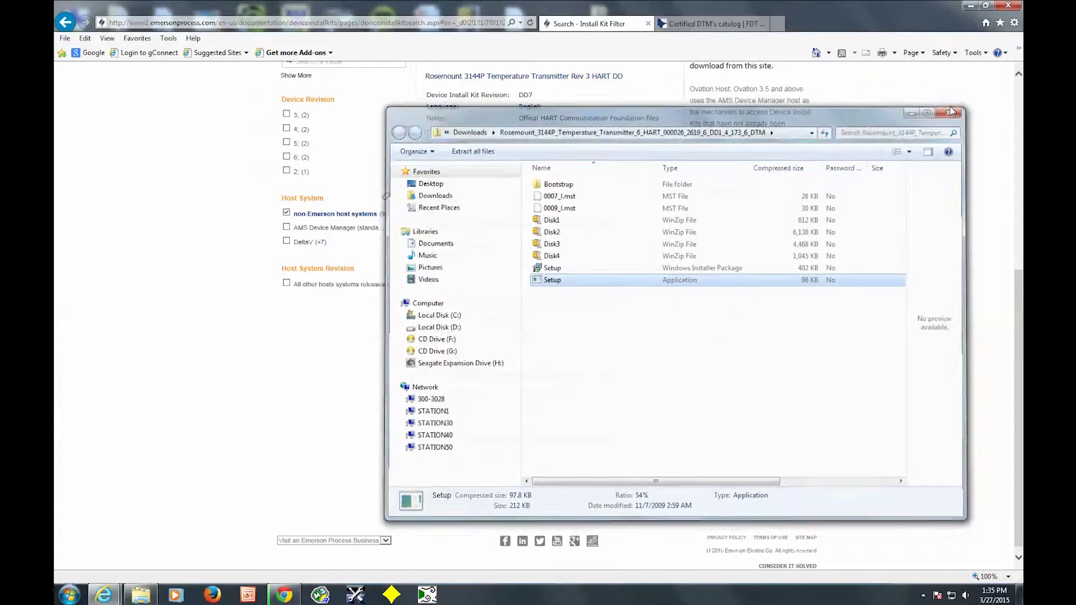
click(970, 6)
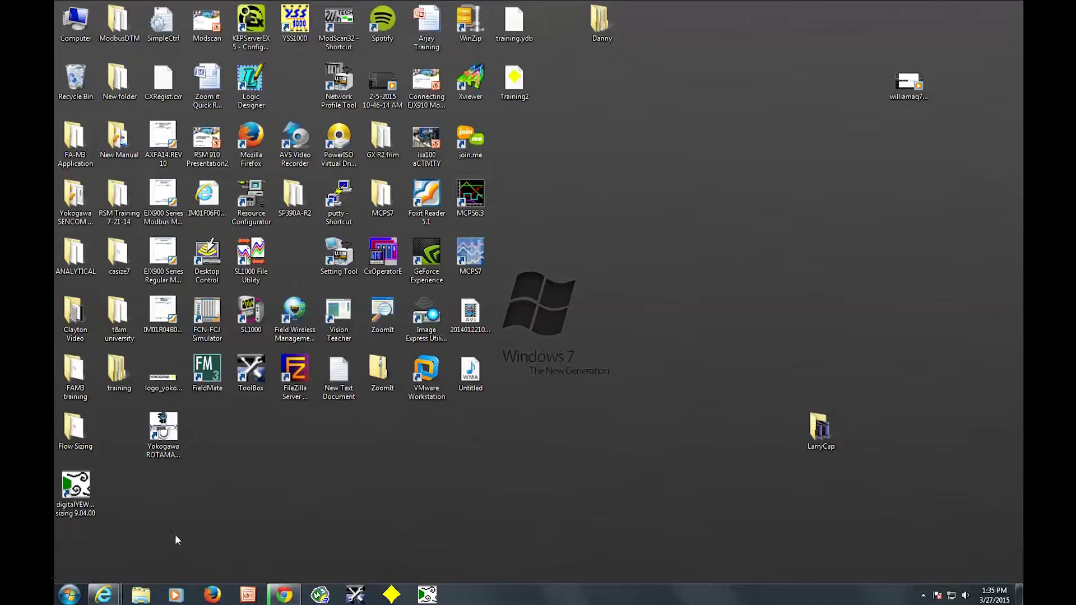
click(67, 595)
click(106, 543)
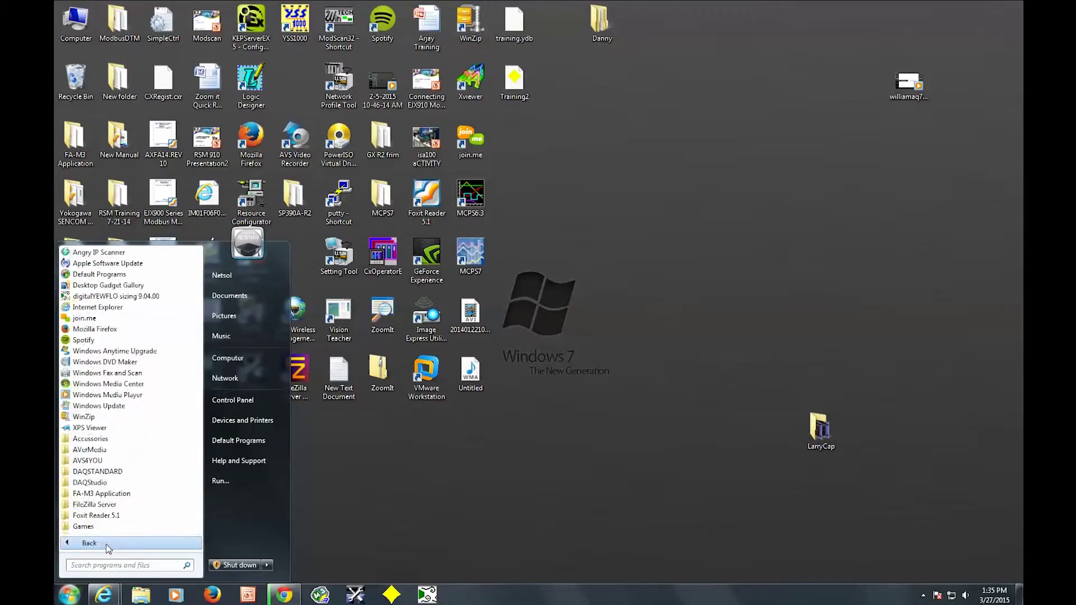
drag(203, 326, 190, 505)
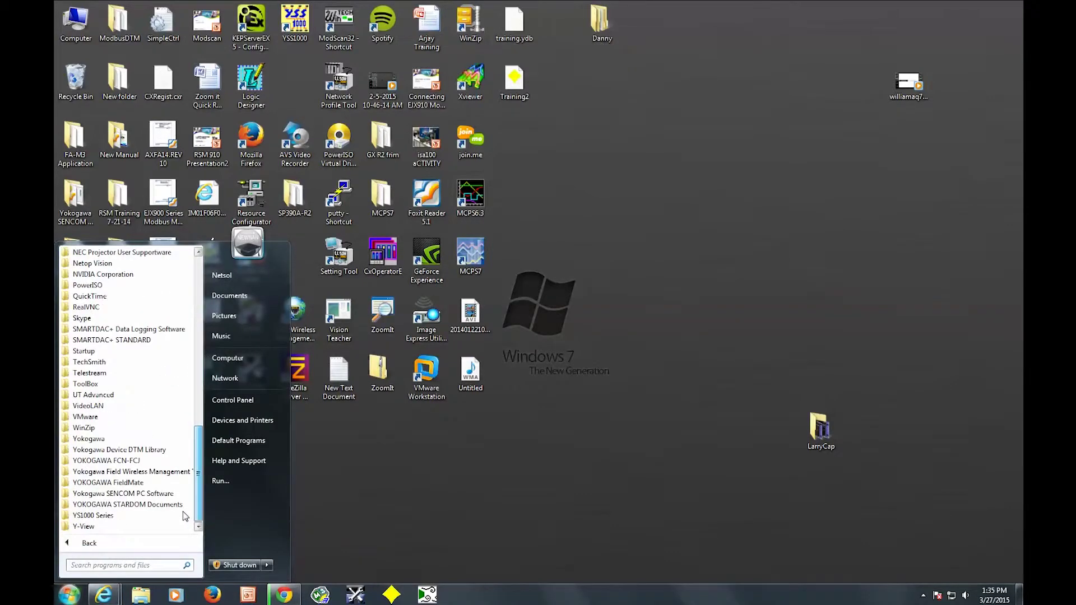
click(134, 483)
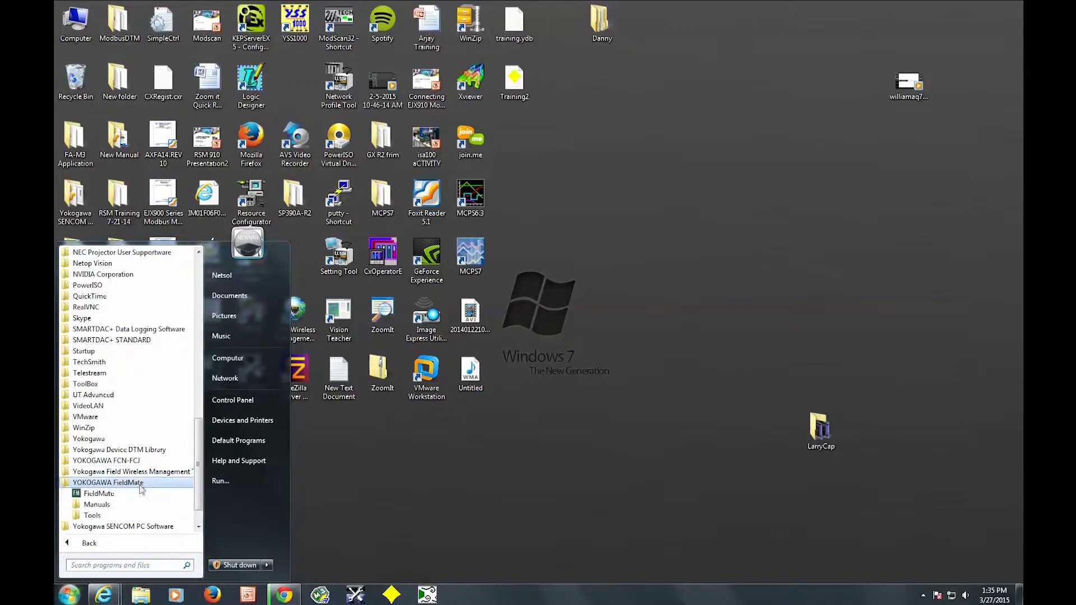
click(92, 516)
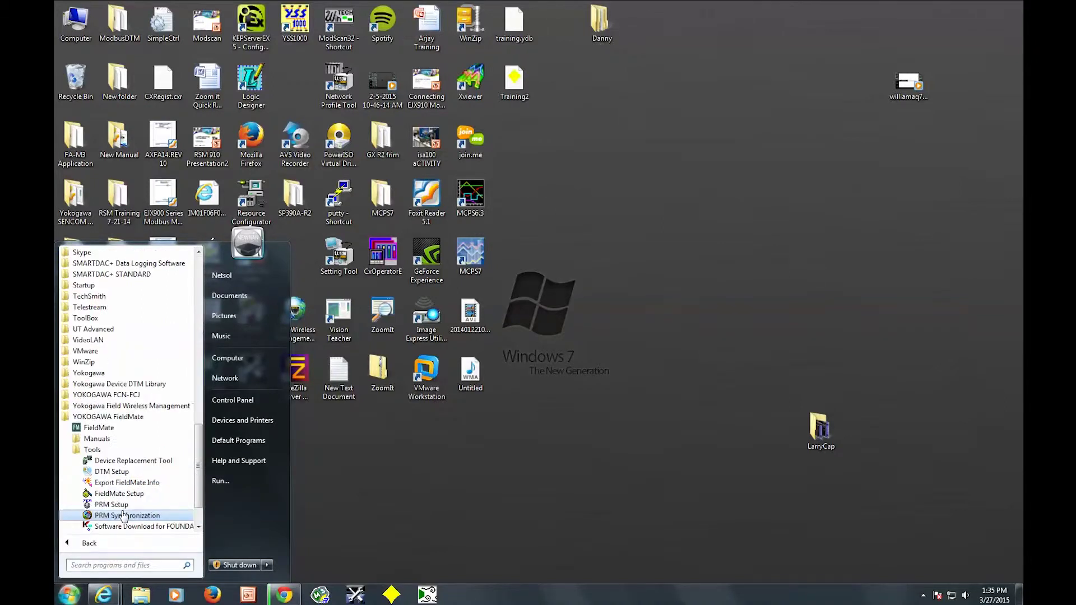
click(165, 472)
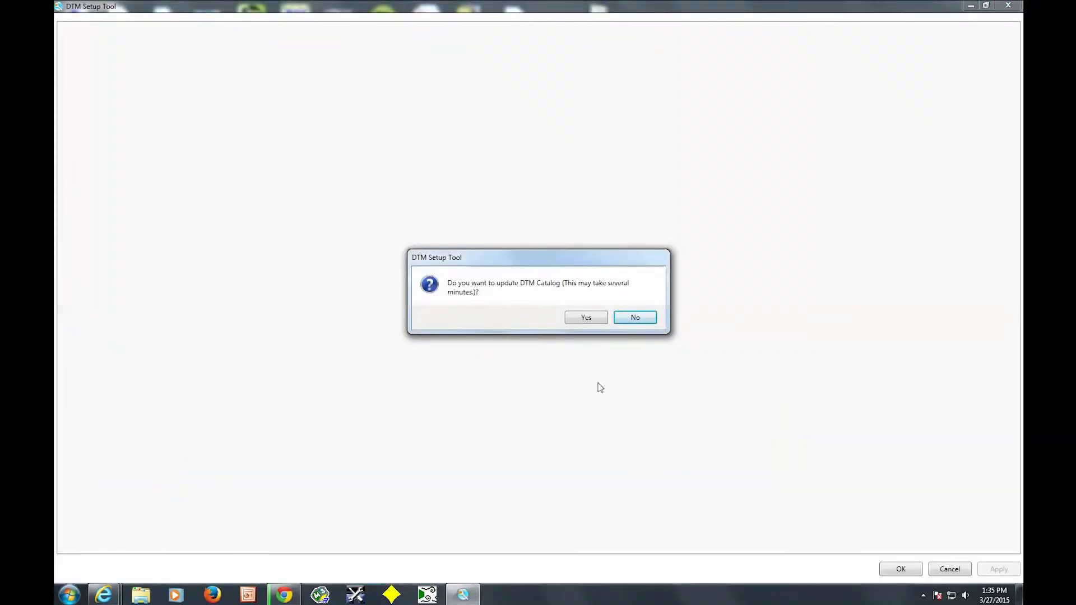
Step: Answer Yes to update the DTM catalog and let the HART list load
click(583, 319)
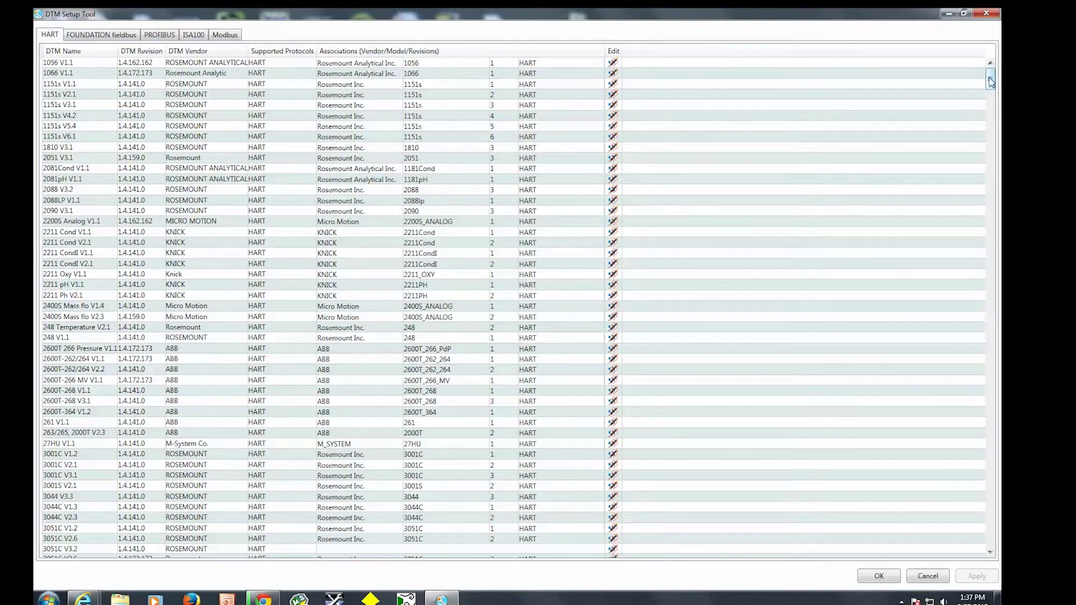
Step: Select the ROSEMOUNT 3144 V06.02 row, revision 1.4.173.6, in the HART list
drag(991, 82, 989, 103)
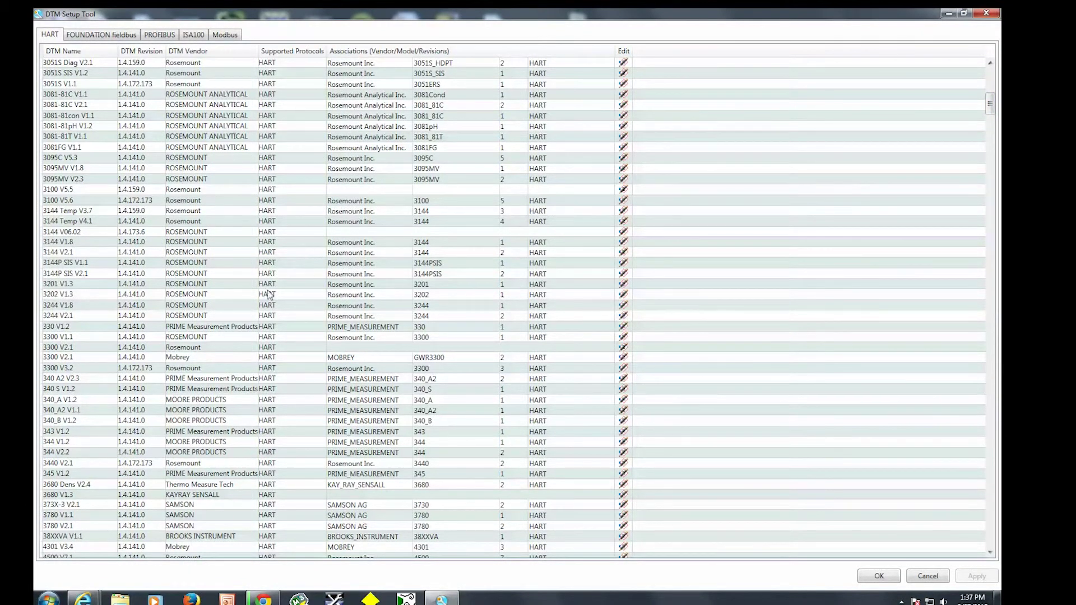
click(64, 234)
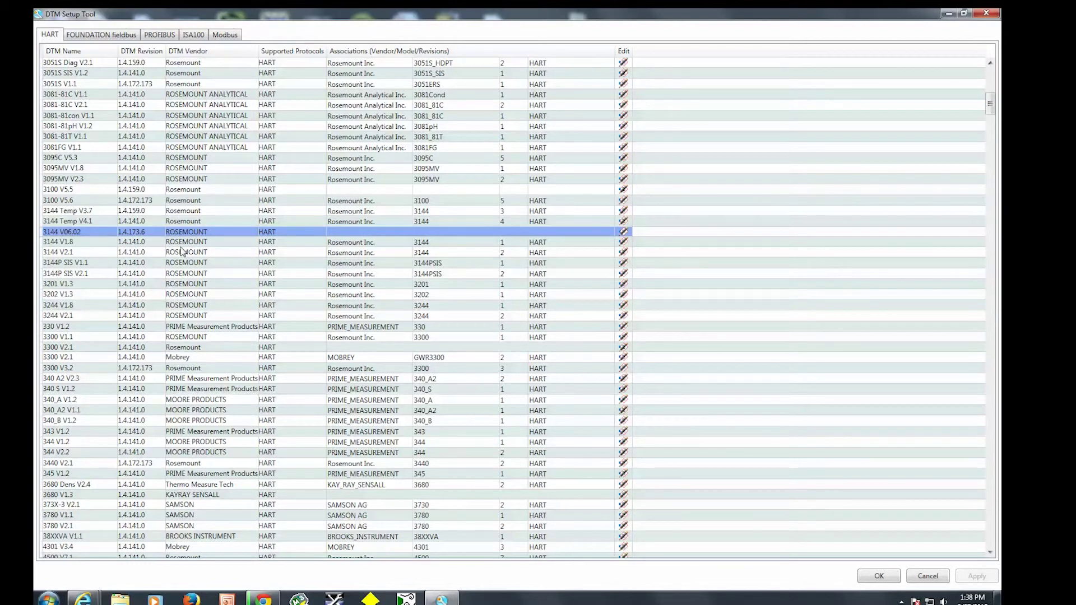
scroll(197, 278, down, 1)
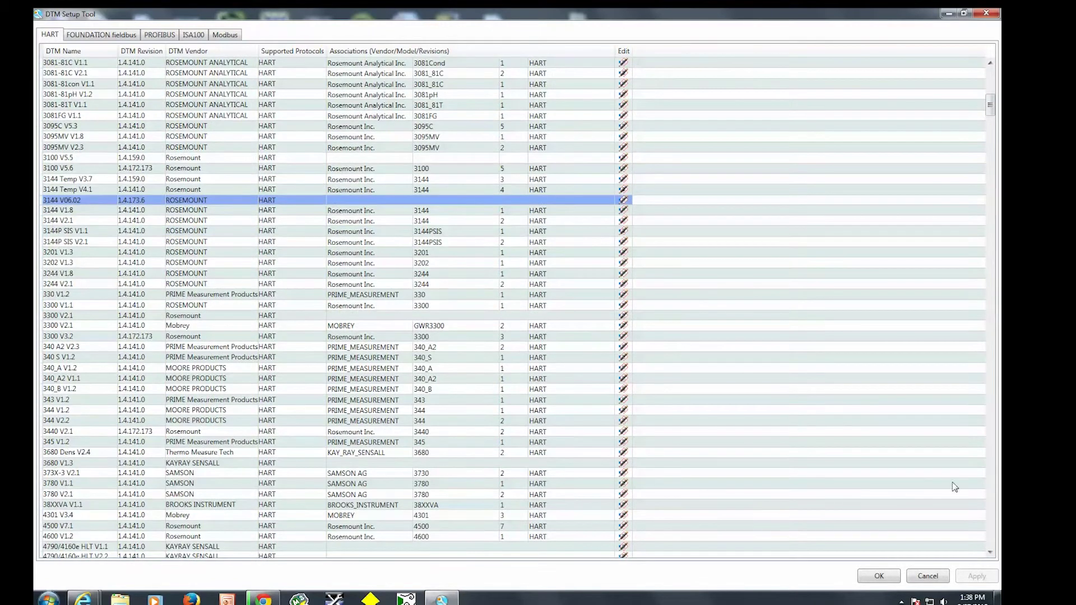